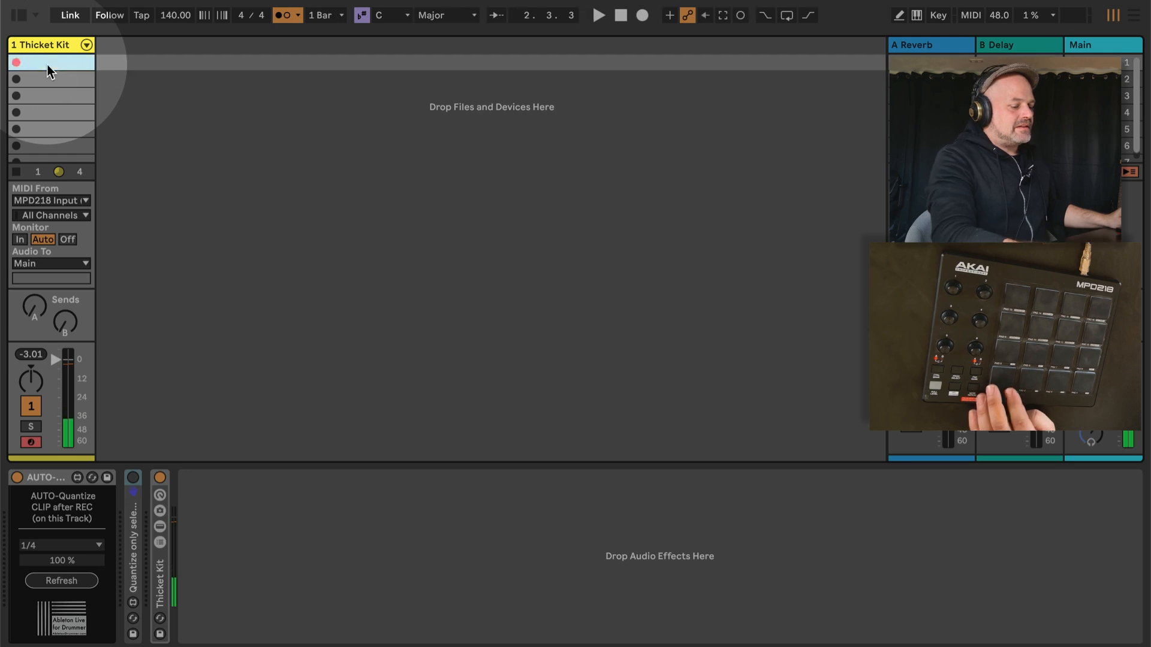
Record a one-bar Kick Mood Board clip in the first slot of the Thicket Kit track, stop playback and open its notes
key(space)
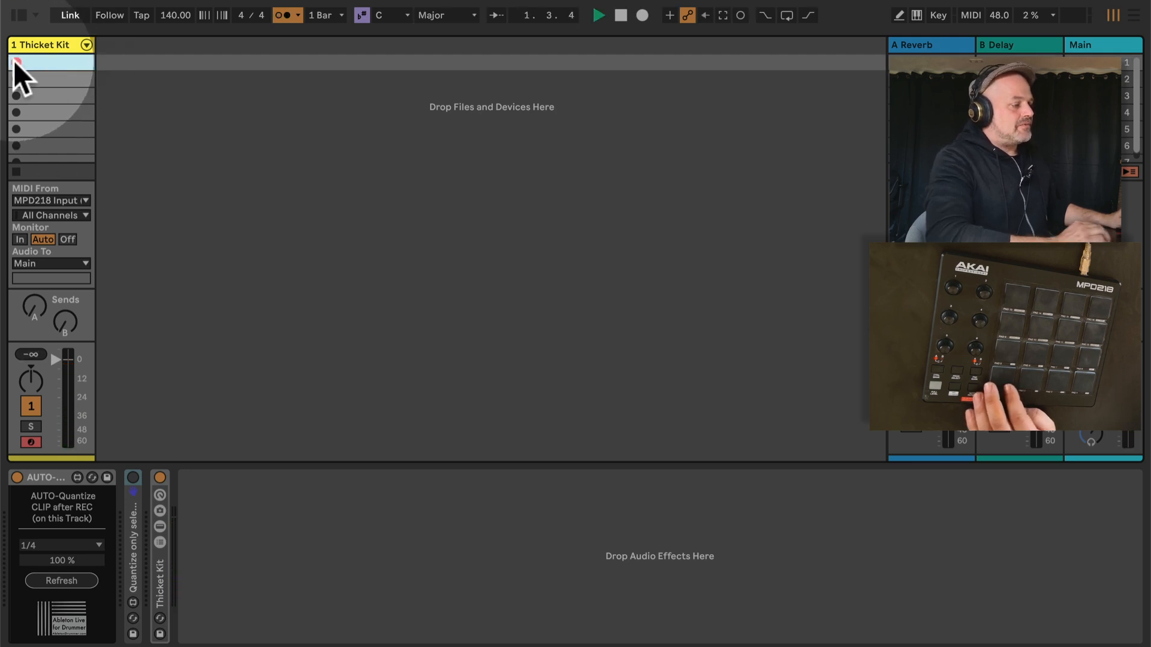
click(15, 62)
click(15, 63)
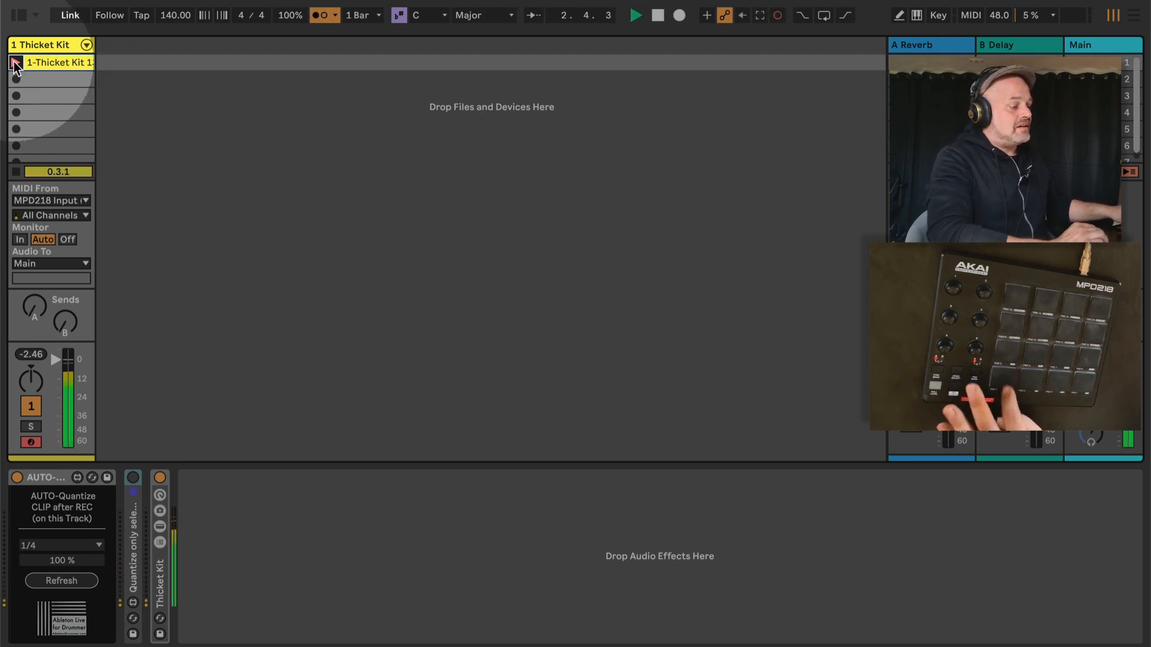
key(space)
double_click(60, 56)
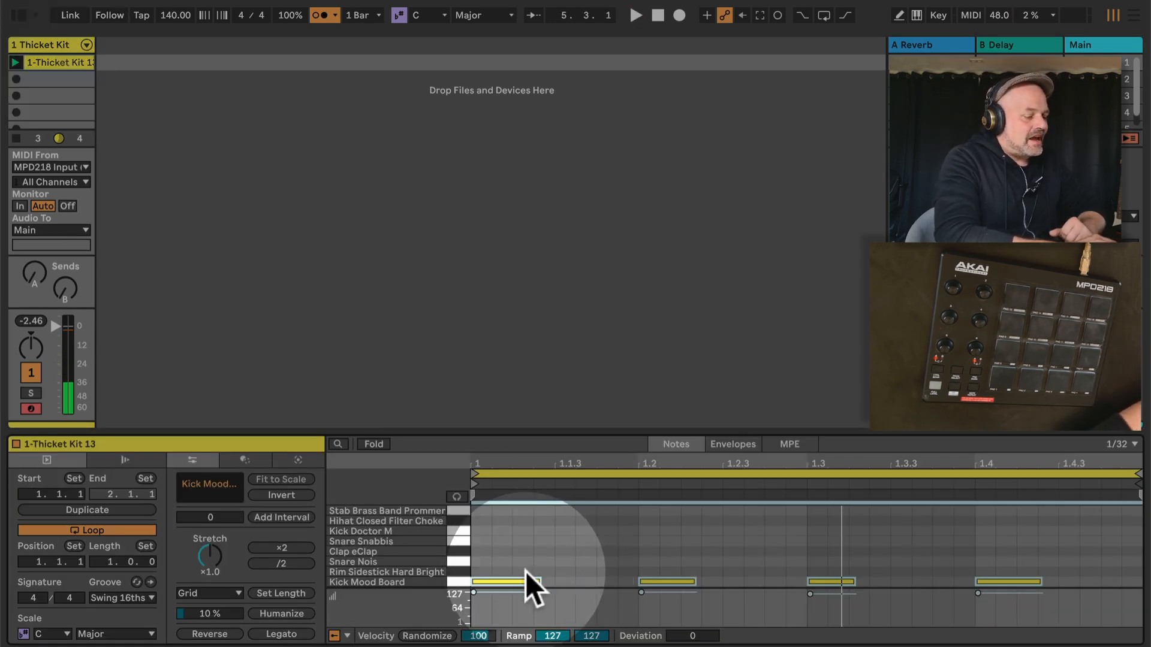
Show the Thicket Kit track's devices and examine the AUTO-Quantize device's grid options and amount setting
click(45, 45)
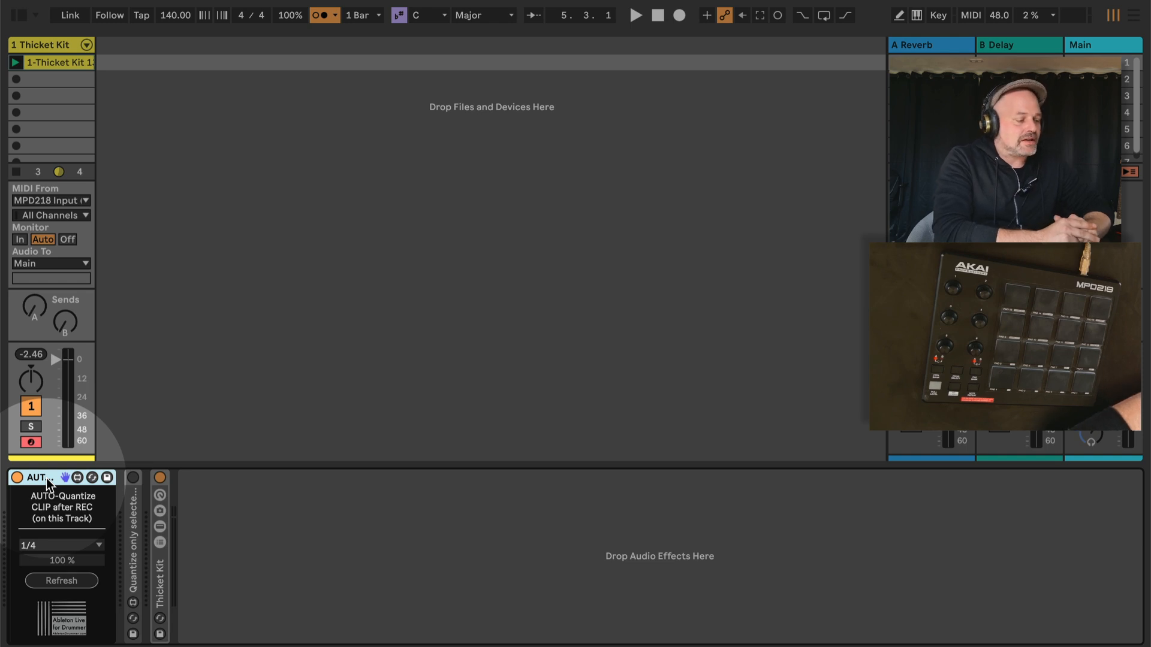
click(68, 544)
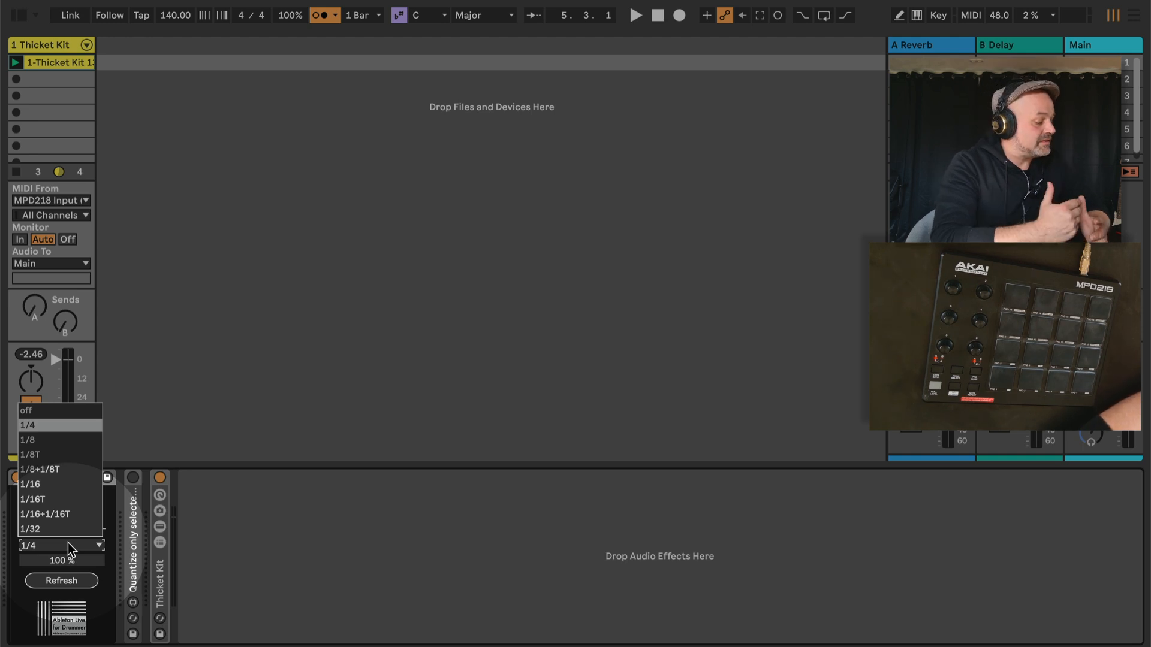
click(68, 542)
drag(66, 559, 66, 527)
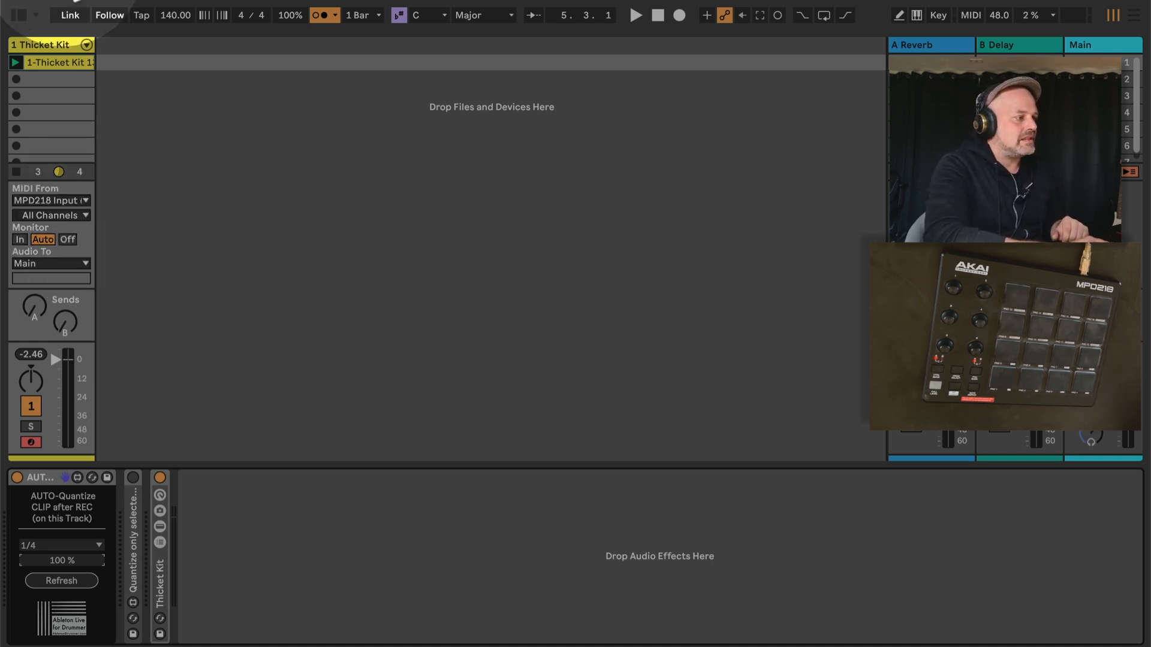
Record a six-bar kick clip in the second slot of the Thicket Kit track, open its notes and relaunch it
click(64, 78)
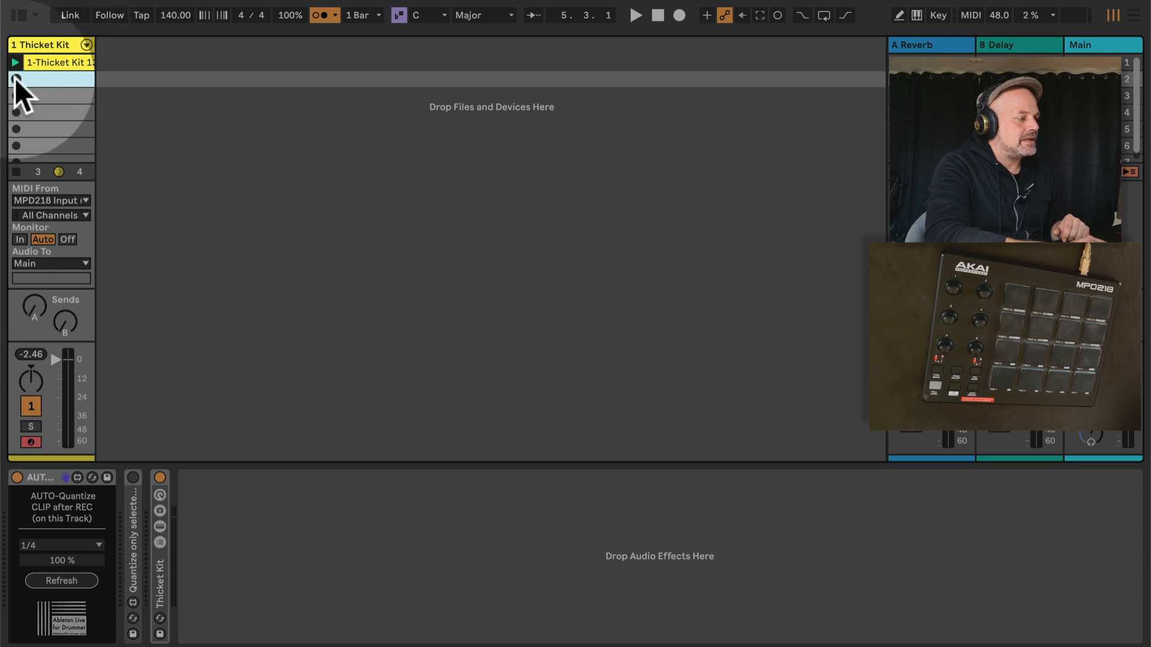
click(17, 78)
double_click(43, 78)
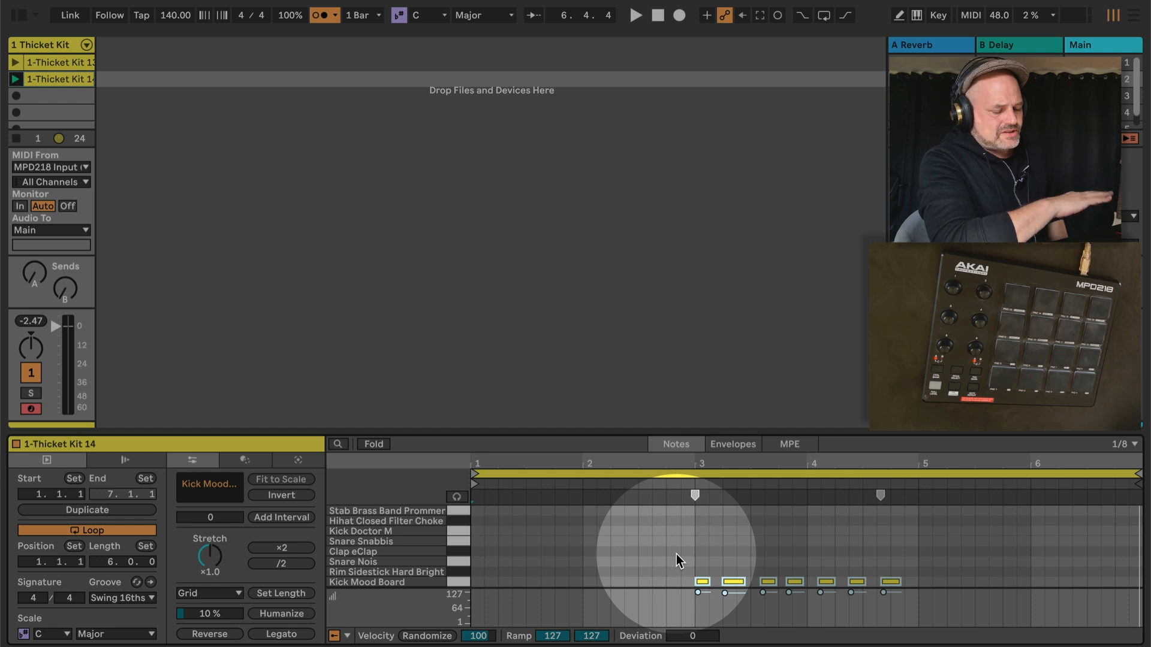
click(15, 79)
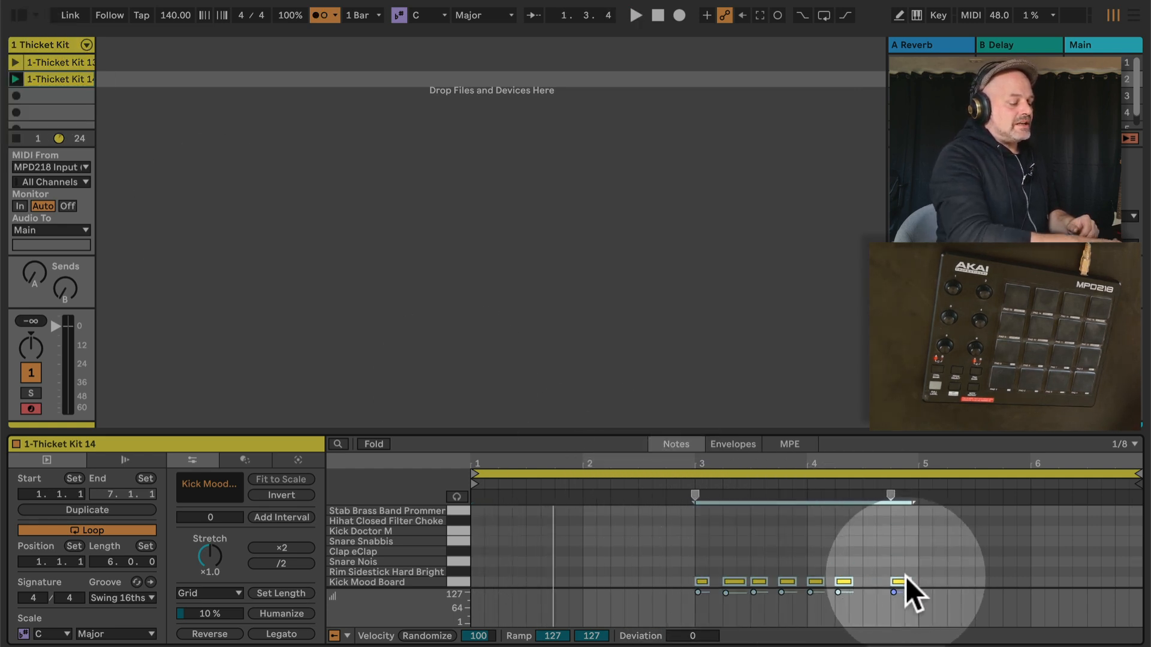
Undo the automatic quantization of the second clip's kick notes, select all of them and quantize them manually
key(super+u)
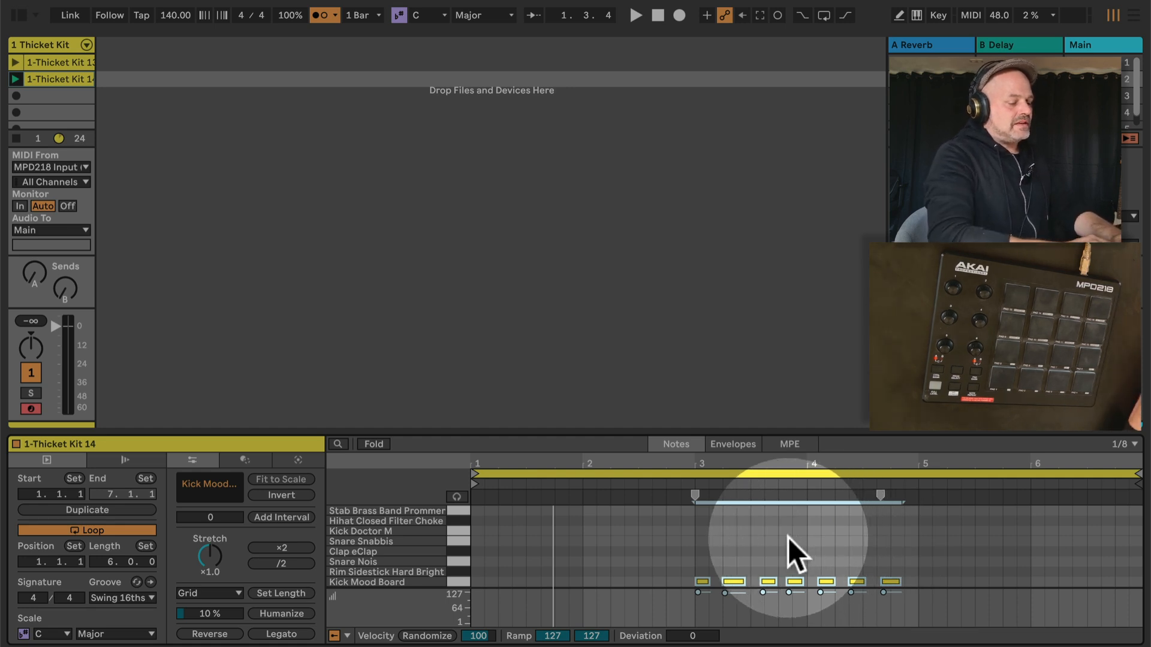
click(668, 571)
drag(670, 570, 942, 598)
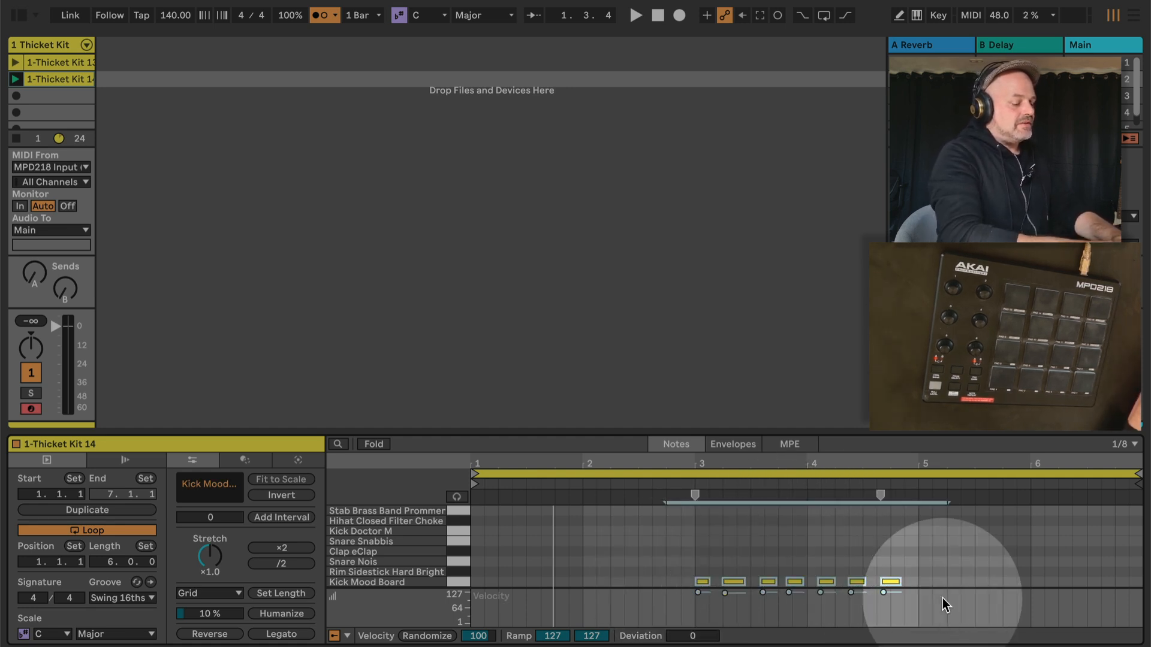
key(super+u)
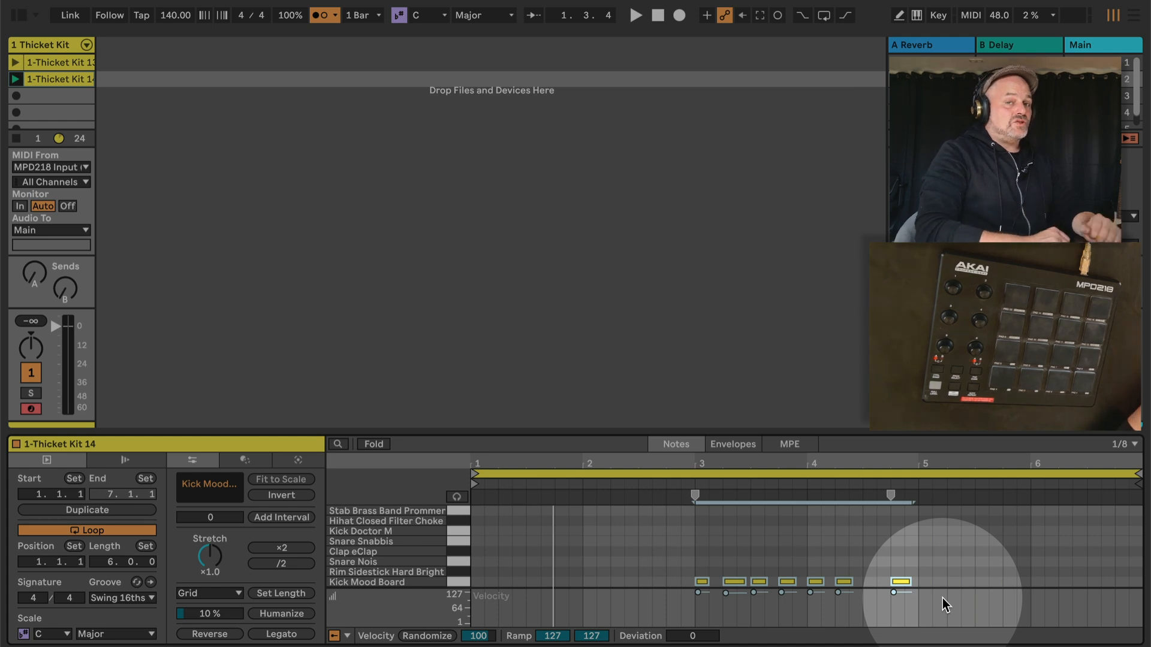
Delete the kick clip in the second slot of the Thicket Kit track
click(60, 77)
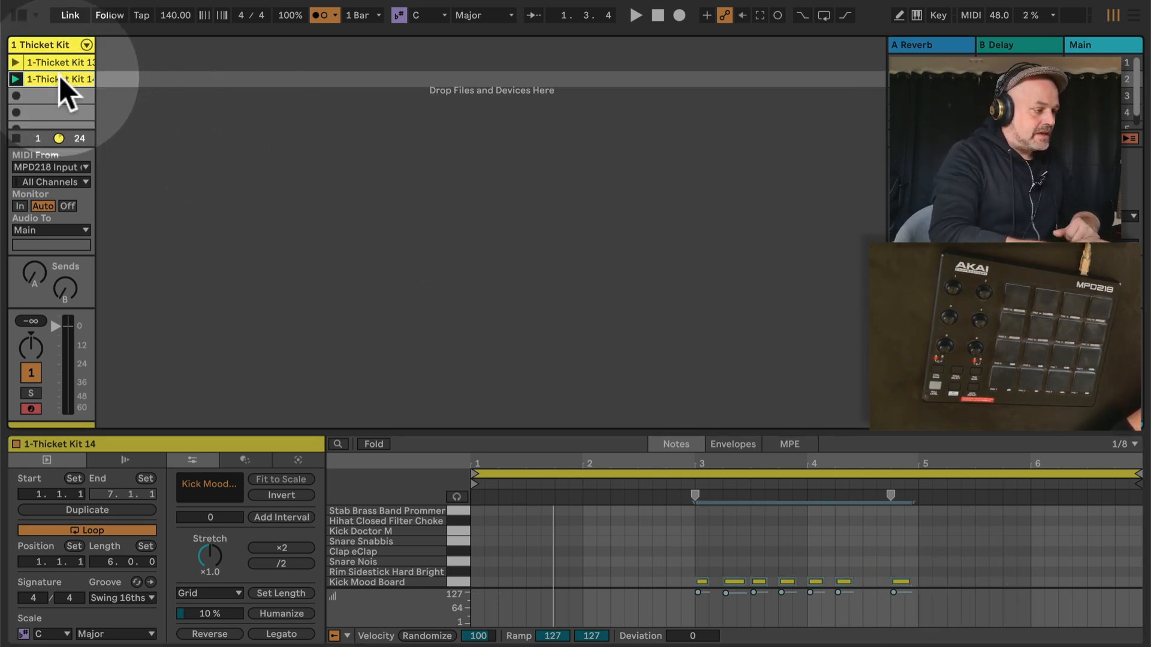
key(Delete)
Disable and fold the AUTO-Quantize CLIPS device, and enable and unfold the Quantize only selected note pitch device
click(52, 42)
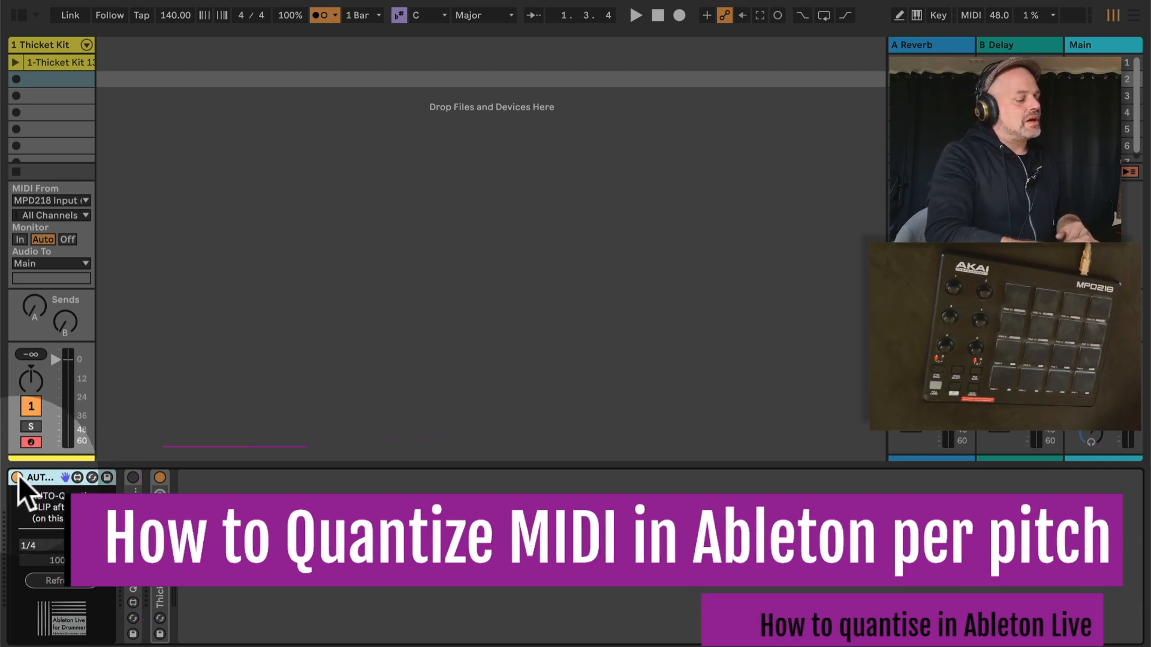
double_click(37, 478)
double_click(44, 509)
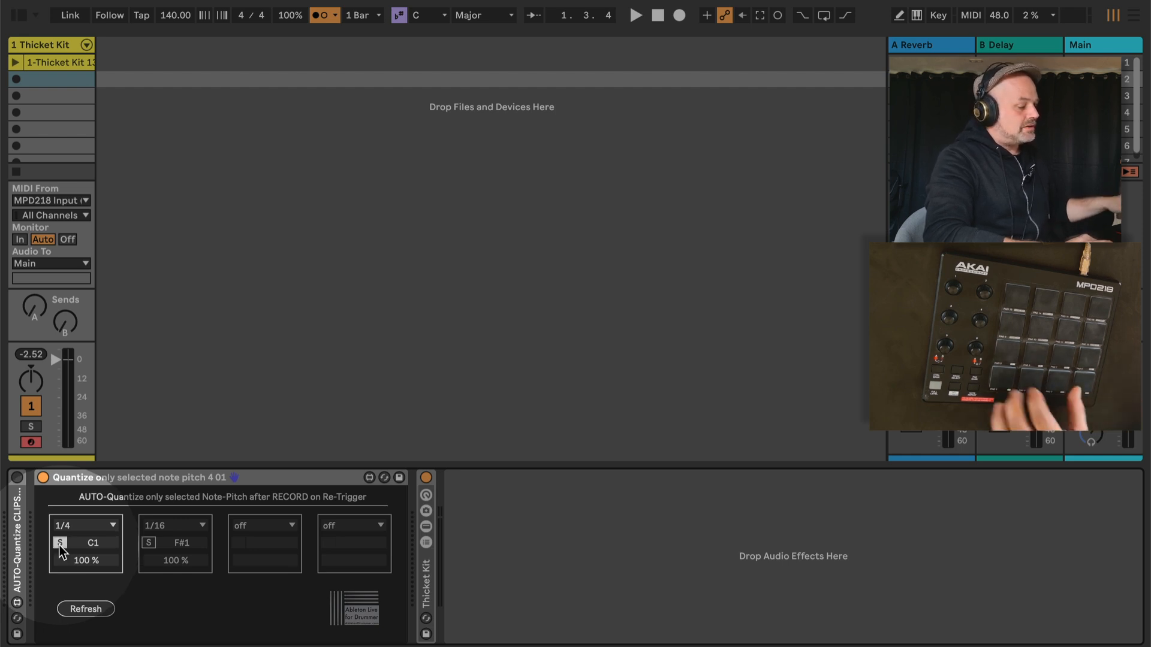
Assign the pad note F#1 to the second, 1/16 quantize slot and set the C1 slot's amount to 100 %
click(148, 542)
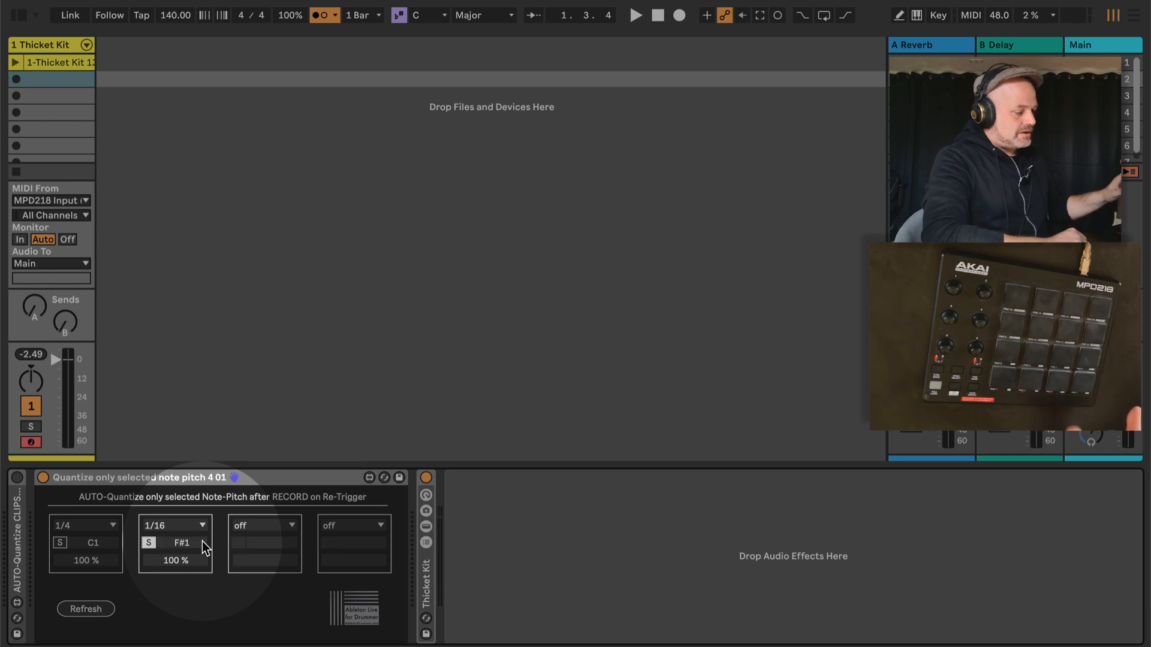
click(149, 544)
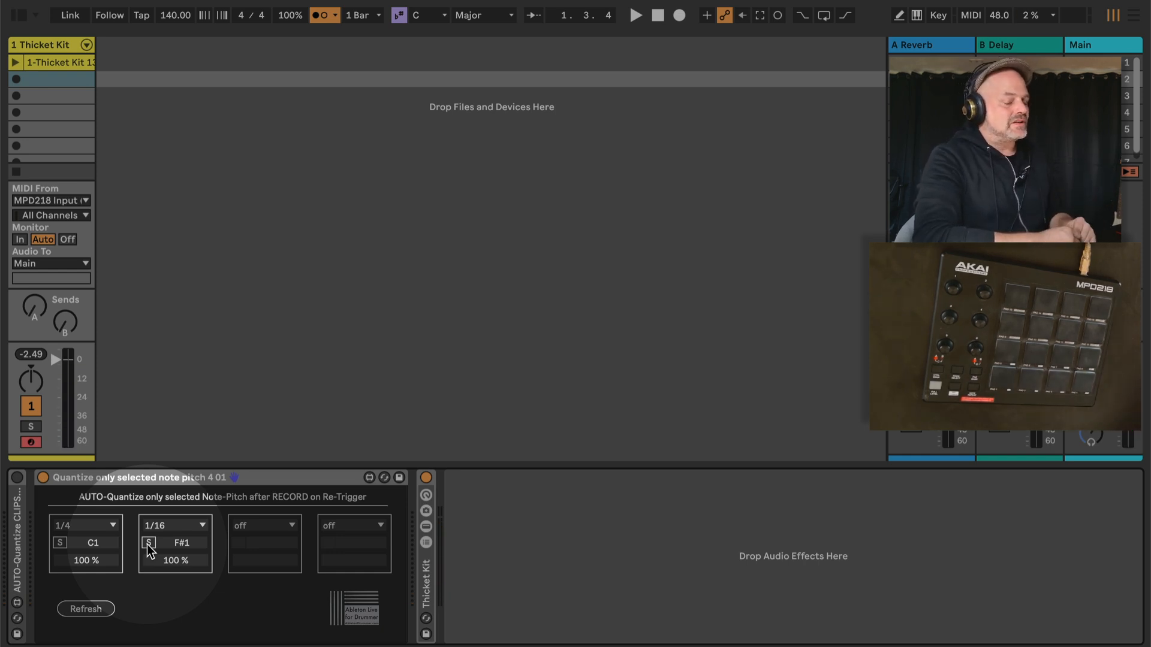
drag(91, 563, 91, 513)
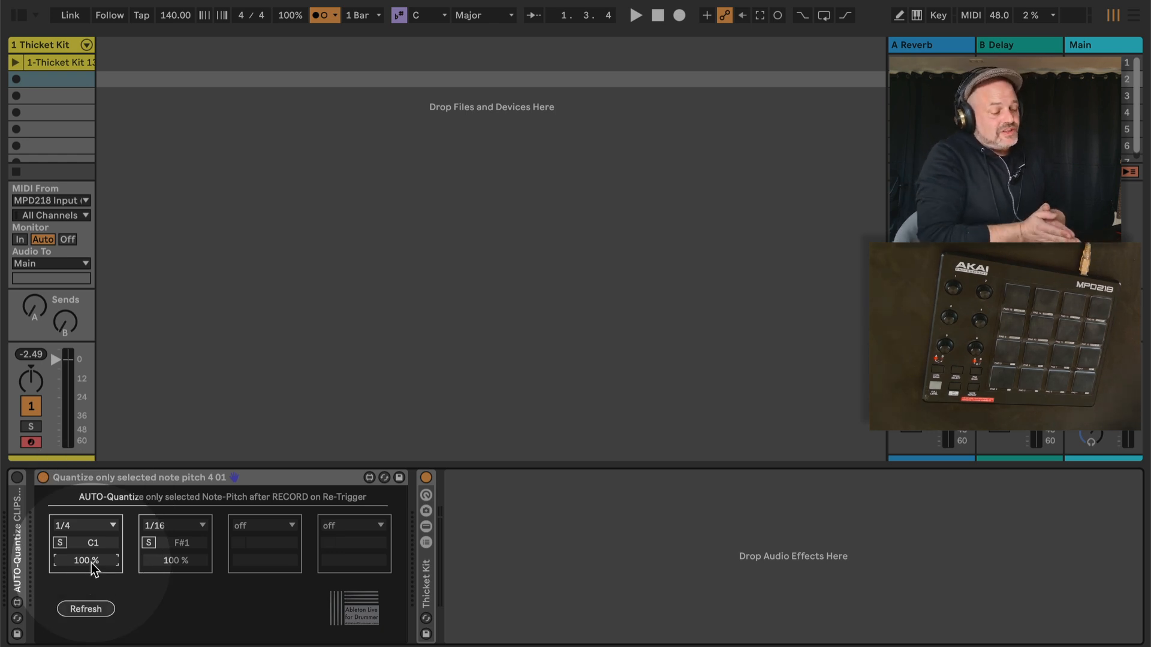
Record a two-bar kick clip in the second slot of the Thicket Kit track, loop it and open its notes
click(17, 79)
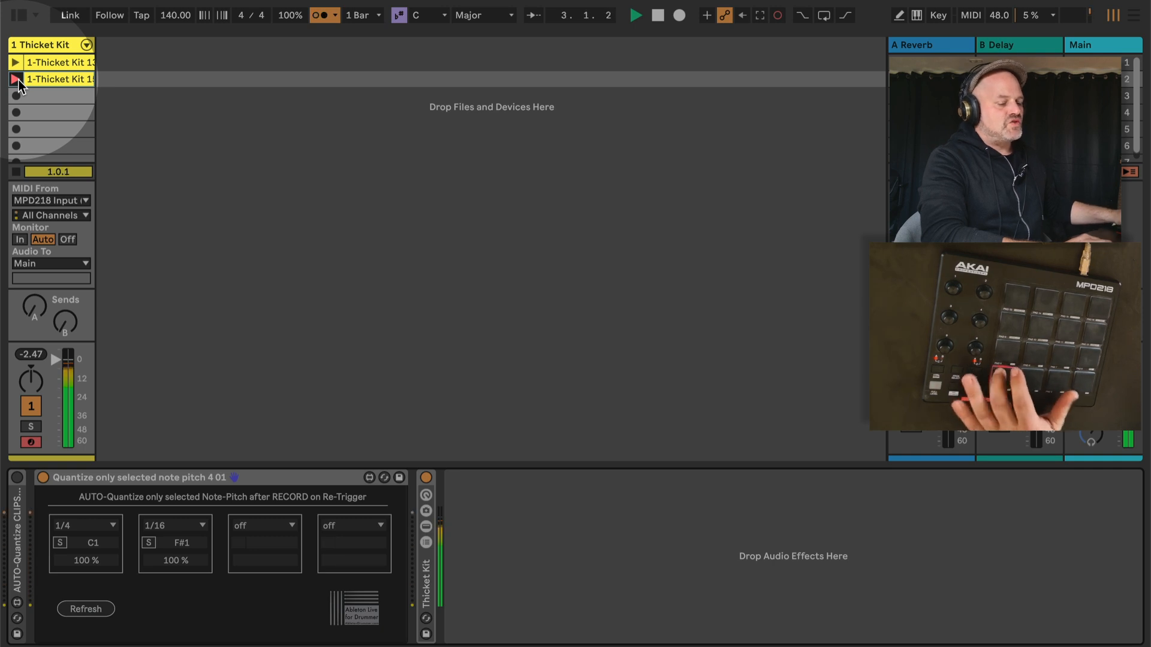
click(17, 80)
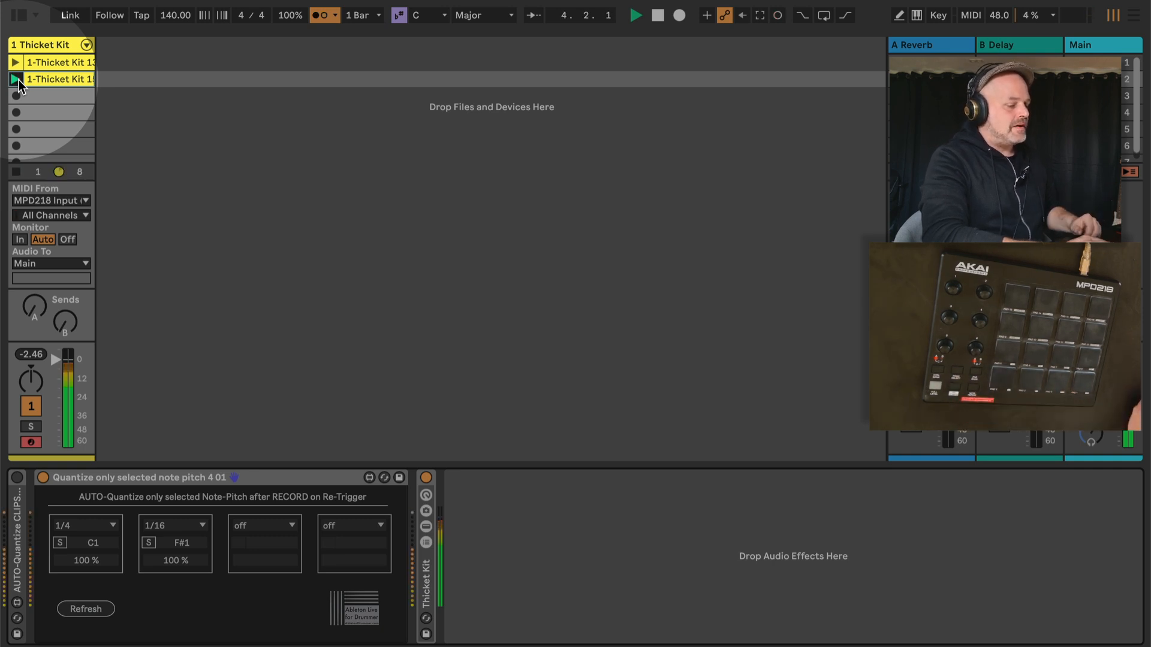
click(52, 76)
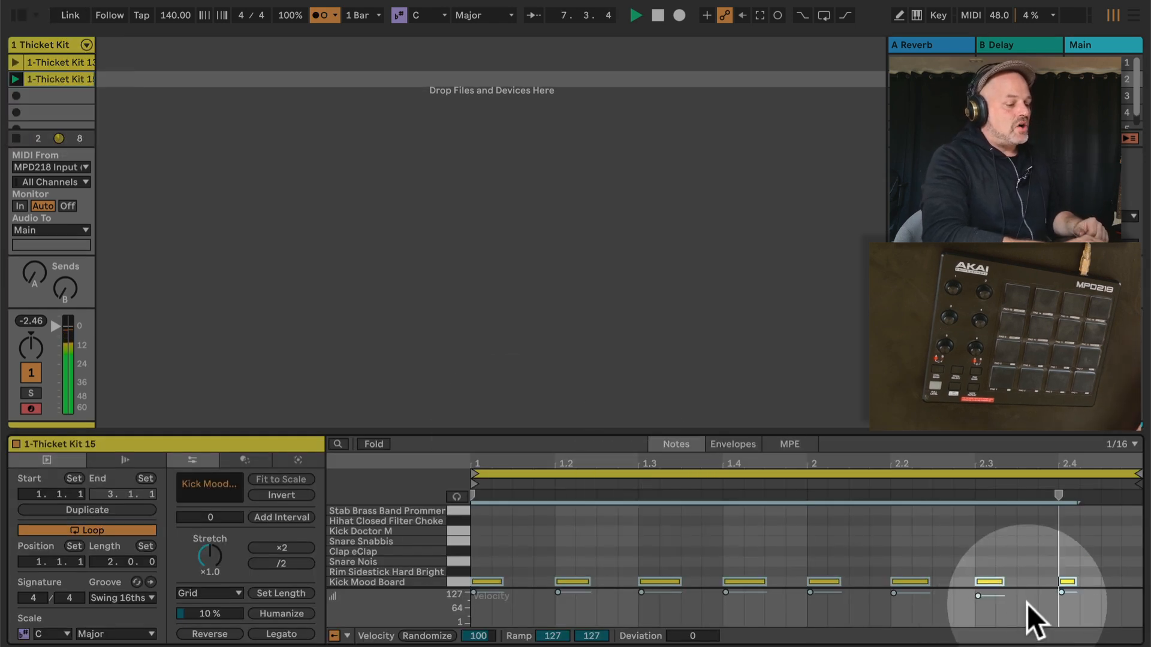
Overdub Hihat Closed notes into the two-bar kick clip, switching overdub recording off to quantize them
click(778, 15)
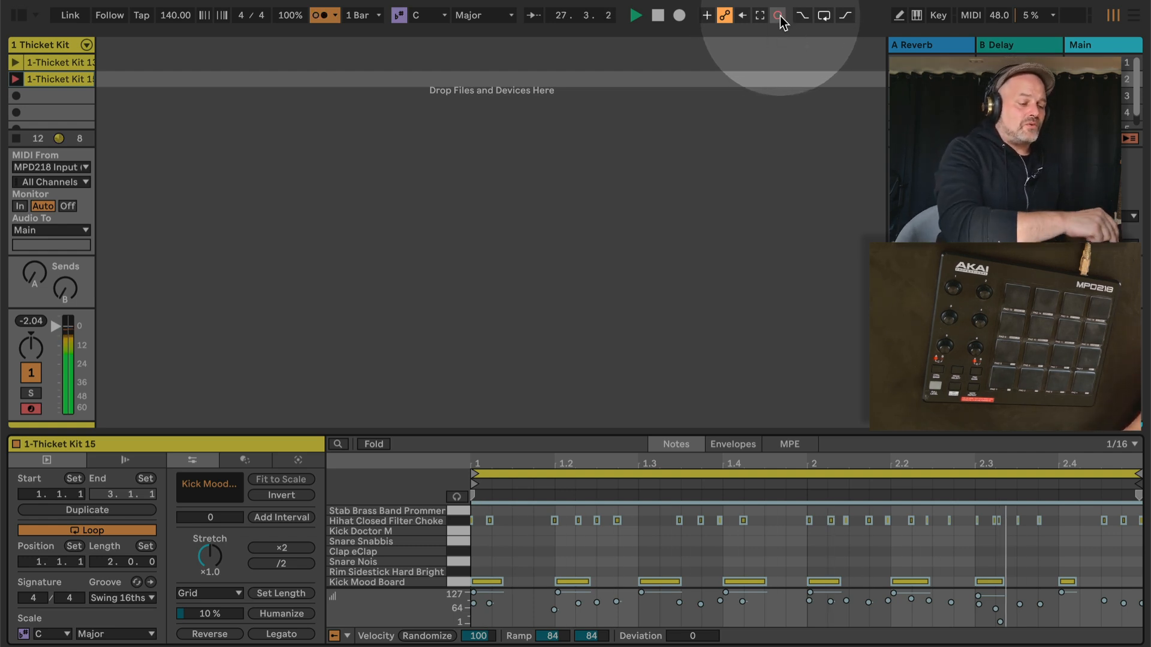
click(778, 15)
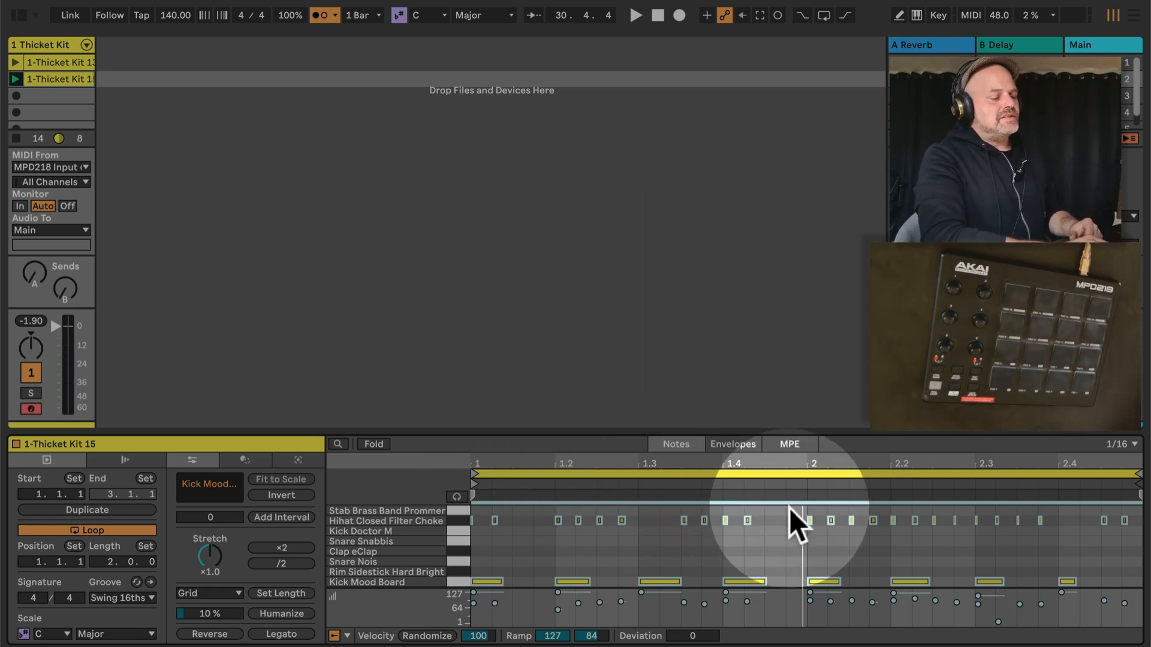
click(778, 15)
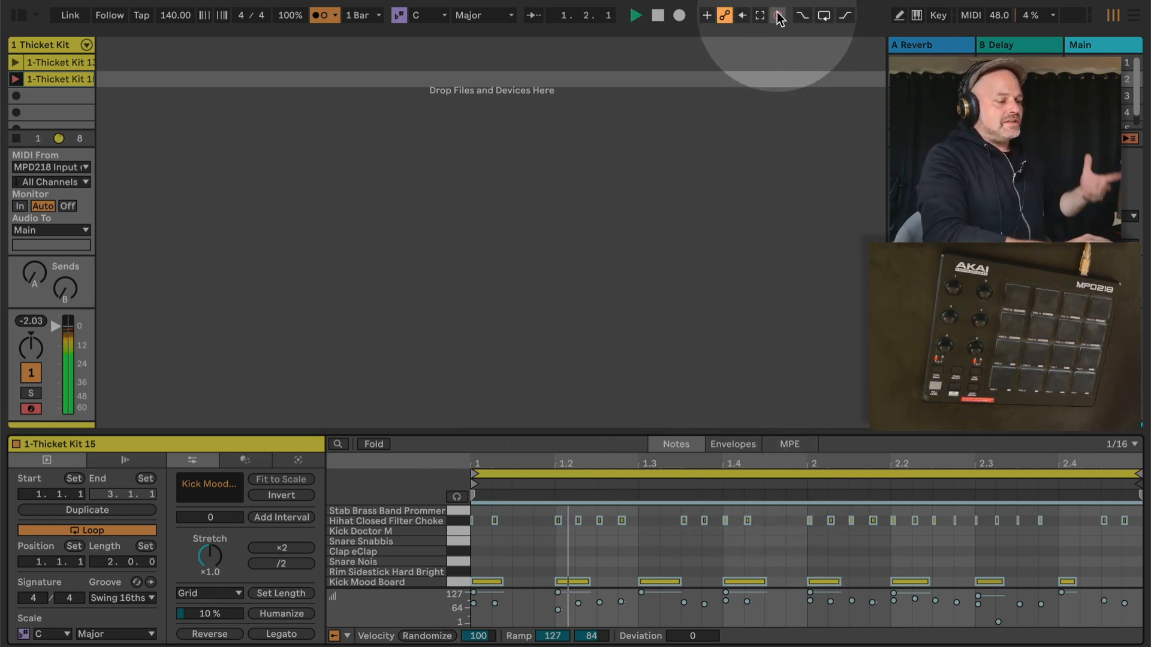
click(778, 15)
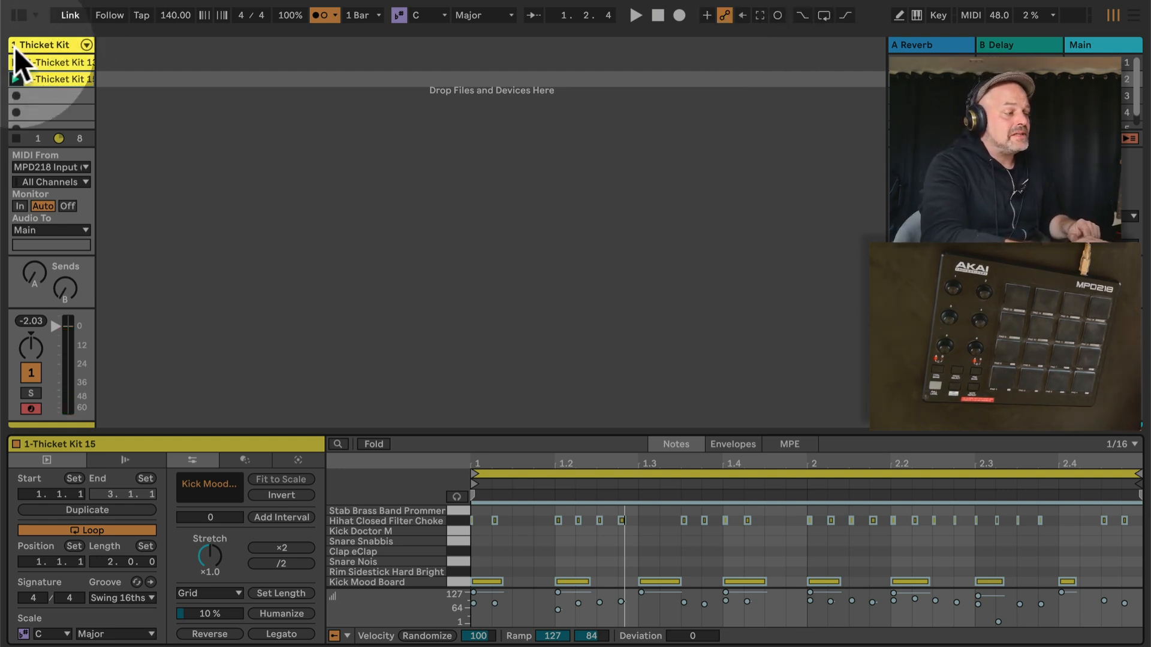
Return to the Thicket Kit track's devices and select the Quantize only selected note pitch device
click(49, 78)
click(53, 42)
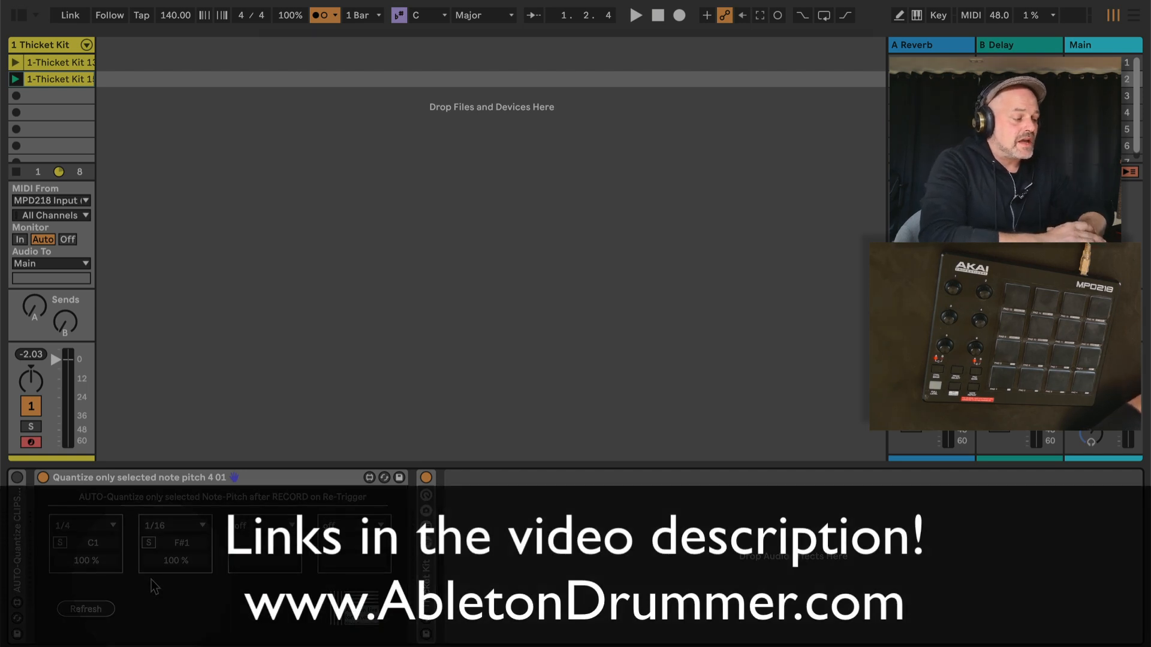
click(101, 483)
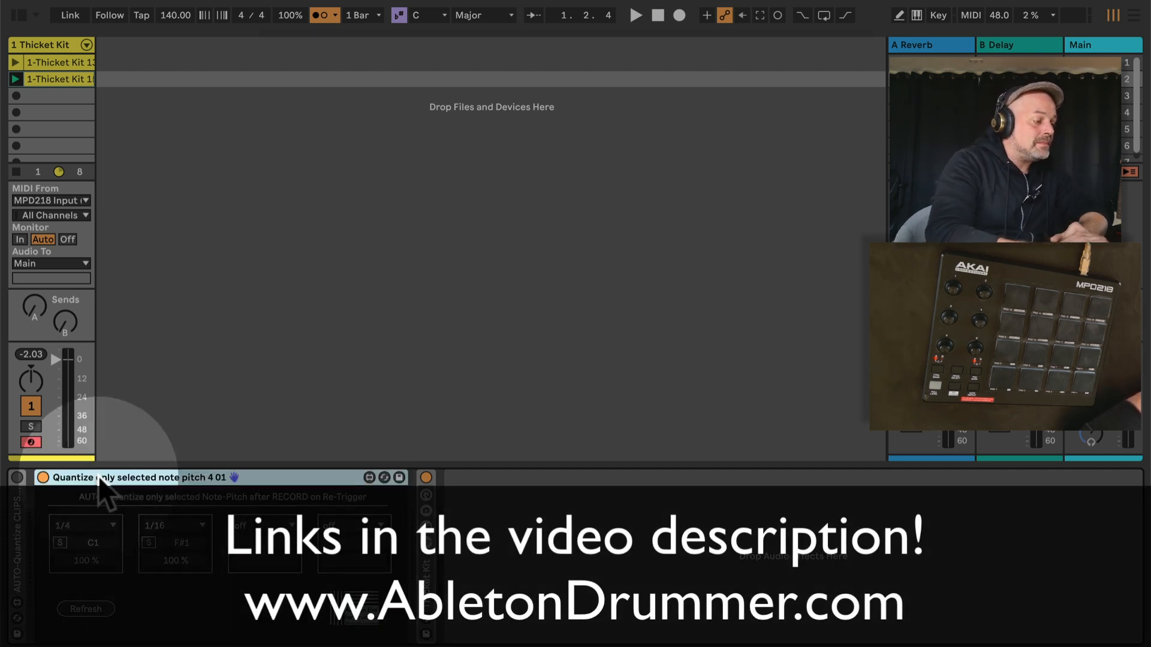